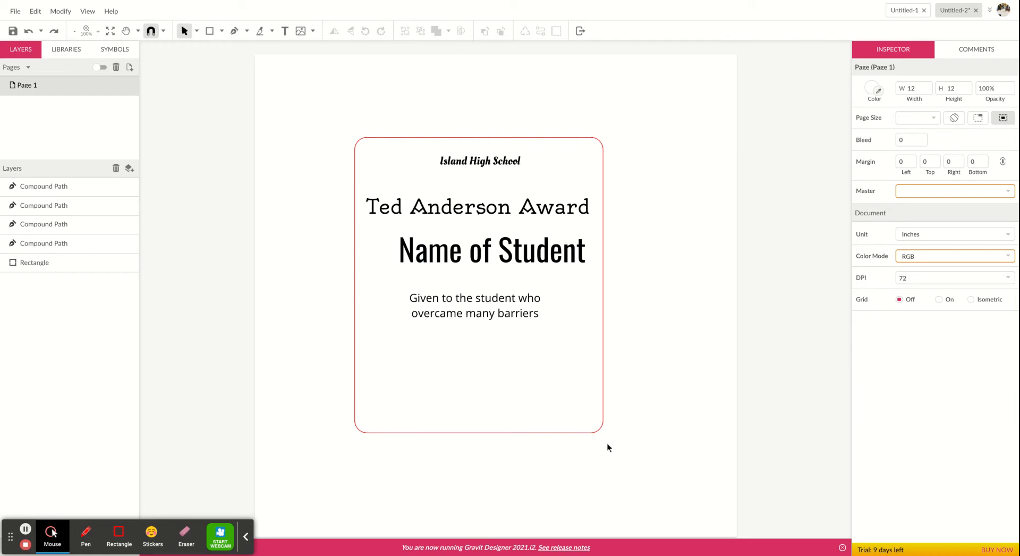
# Enlarge the "Name of Student" text to about 4.97 in wide and move it nearer the plaque's horizontal center
pyautogui.click(546, 260)
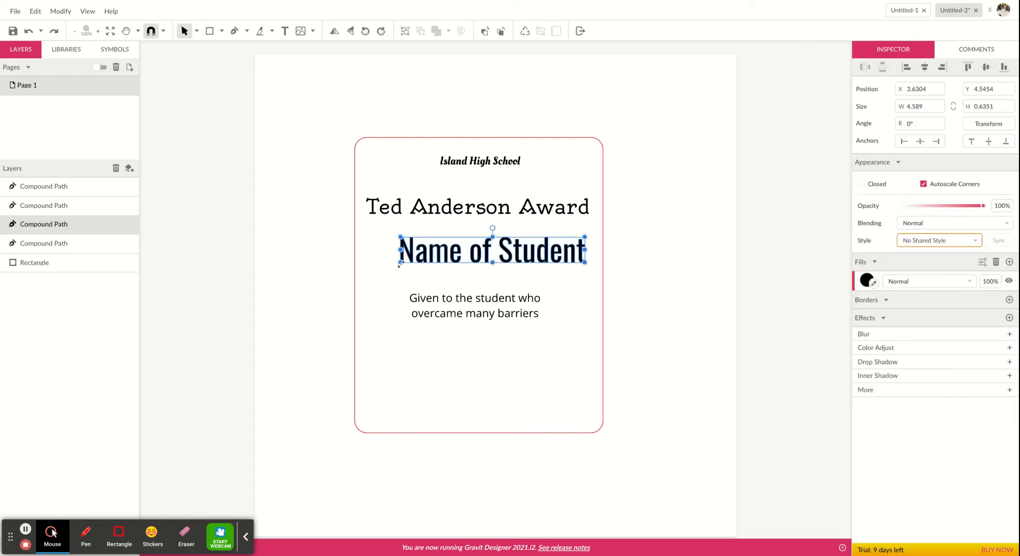
pyautogui.moveTo(401, 260)
pyautogui.mouseDown()
pyautogui.moveTo(338, 264)
pyautogui.moveTo(385, 264)
pyautogui.mouseUp()
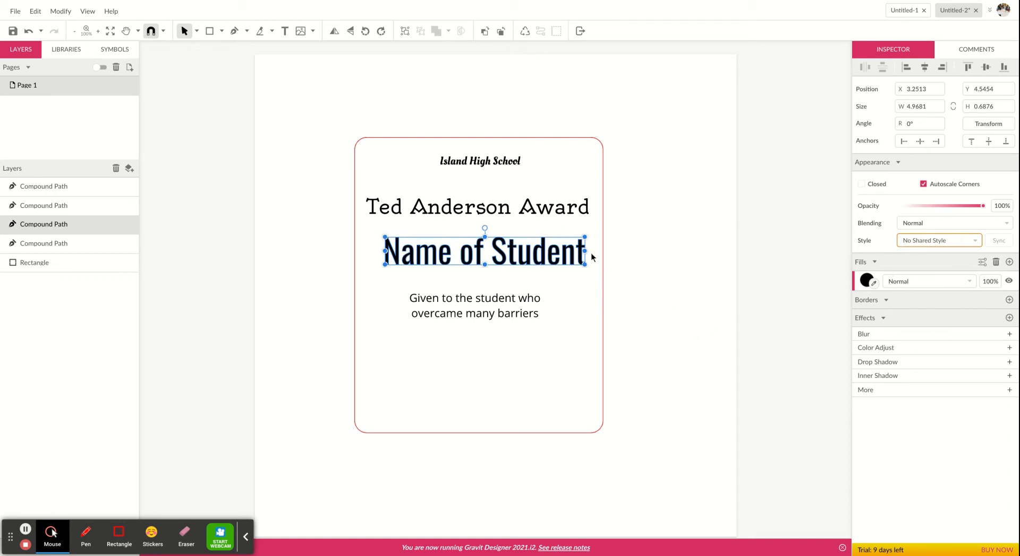
pyautogui.moveTo(525, 263); pyautogui.dragTo(519, 261)
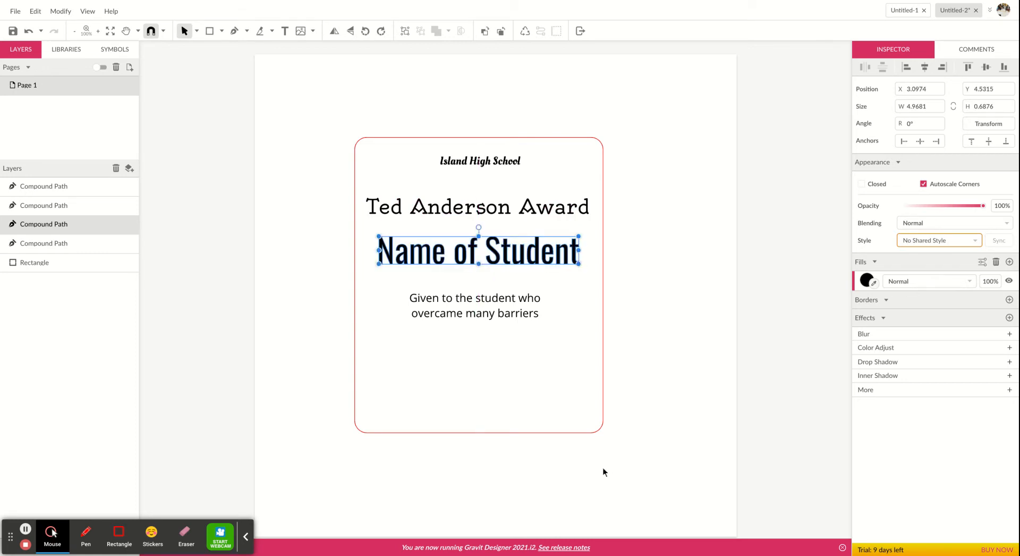
# Align the plaque outline and all of its text objects to a common horizontal center
pyautogui.moveTo(631, 471); pyautogui.dragTo(316, 91)
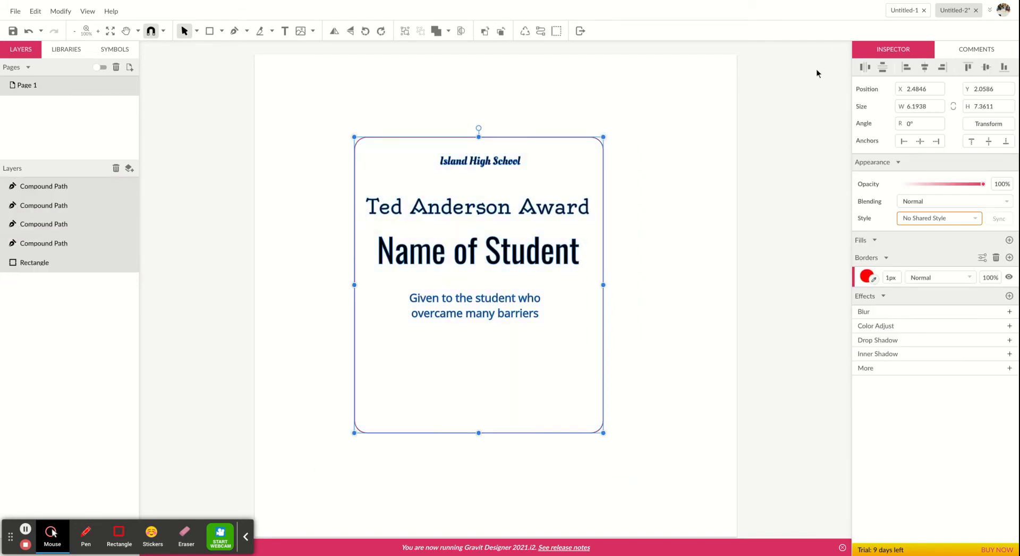
pyautogui.click(925, 69)
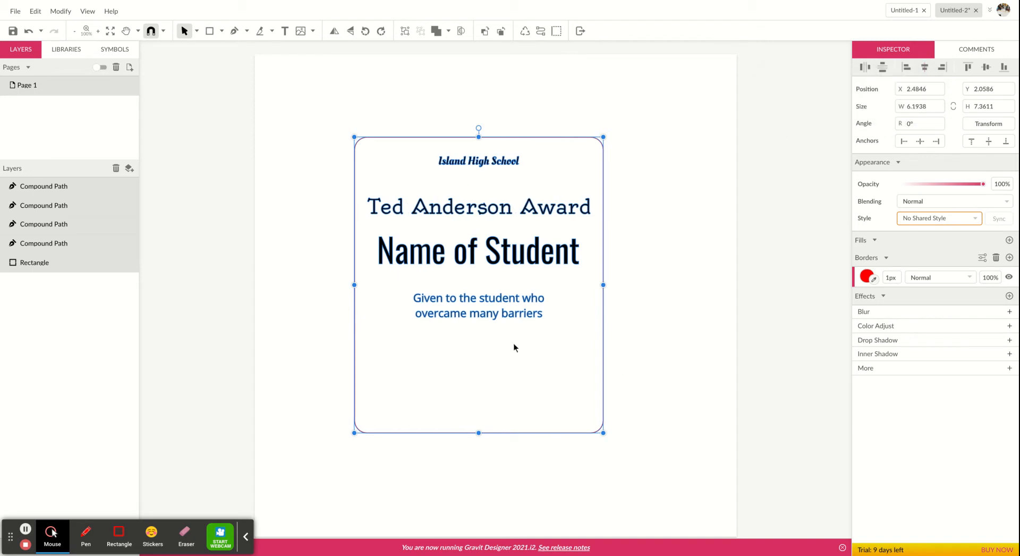
pyautogui.click(637, 424)
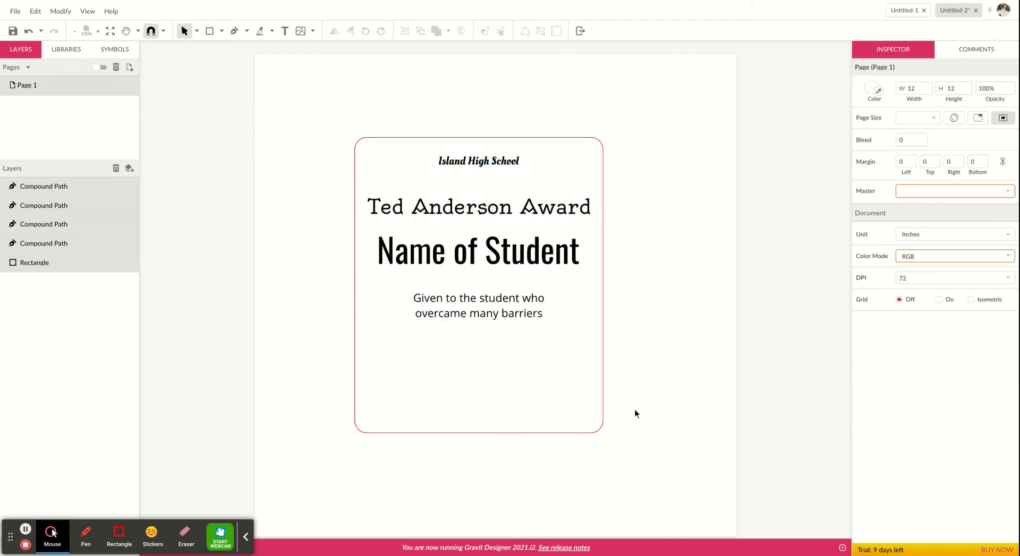
# Draw a five-pointed star about 0.89 by 0.85 in inside the plaque's upper-left corner, beside the school name
pyautogui.click(224, 33)
pyautogui.click(245, 133)
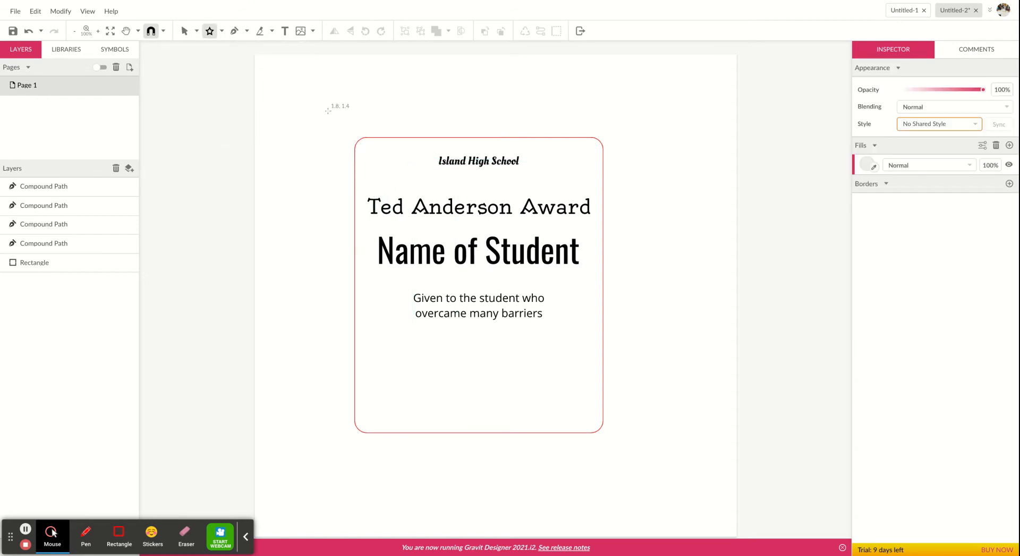
pyautogui.click(385, 152)
pyautogui.press('v')
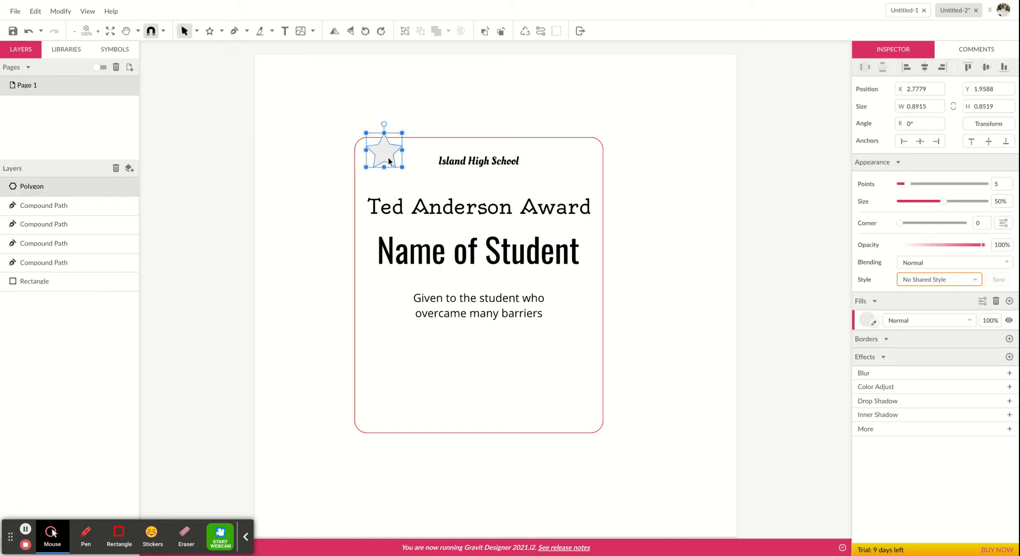
pyautogui.moveTo(386, 138); pyautogui.dragTo(385, 151)
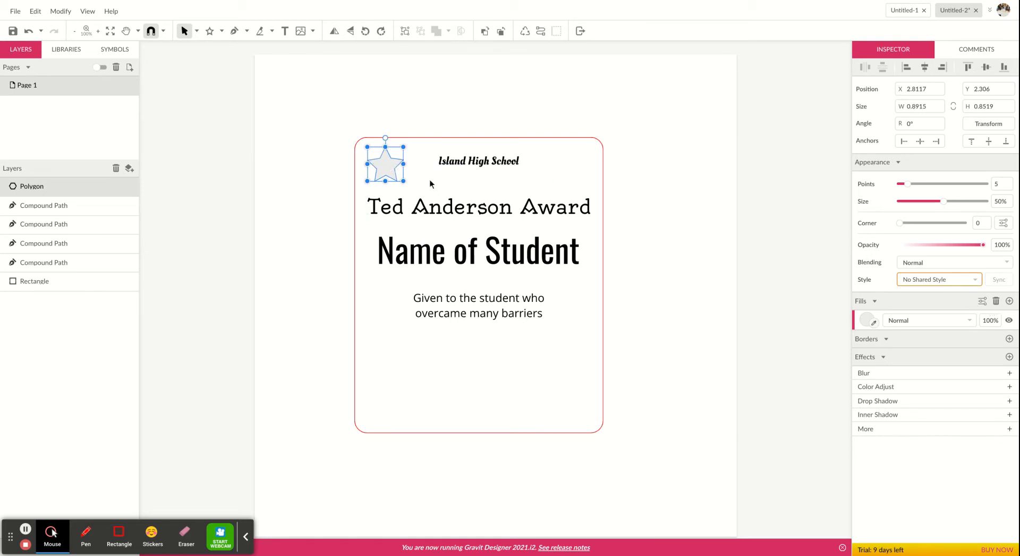
# Remove the star's fill and give it a red (#FF0000) border
pyautogui.click(997, 301)
pyautogui.click(1010, 319)
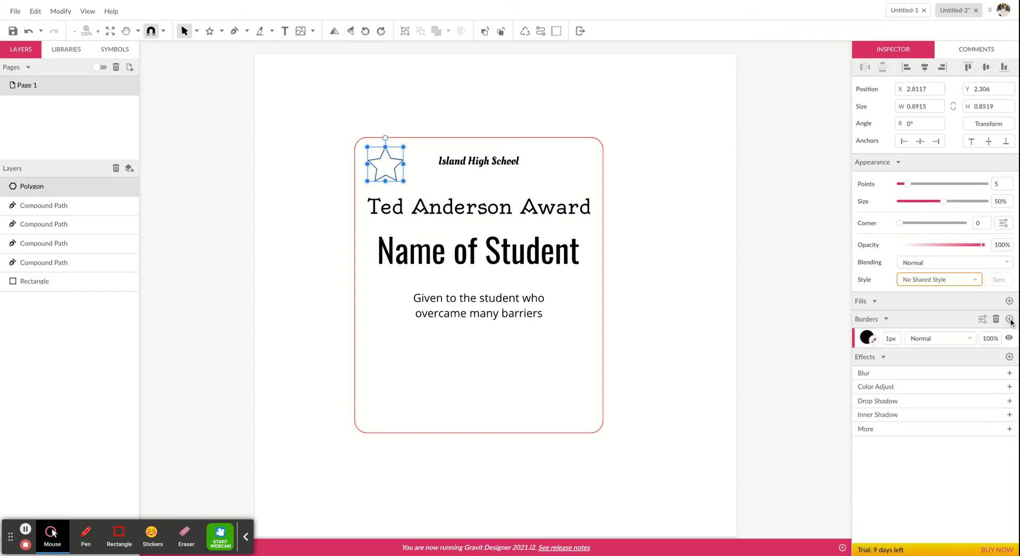
pyautogui.click(867, 338)
pyautogui.click(887, 529)
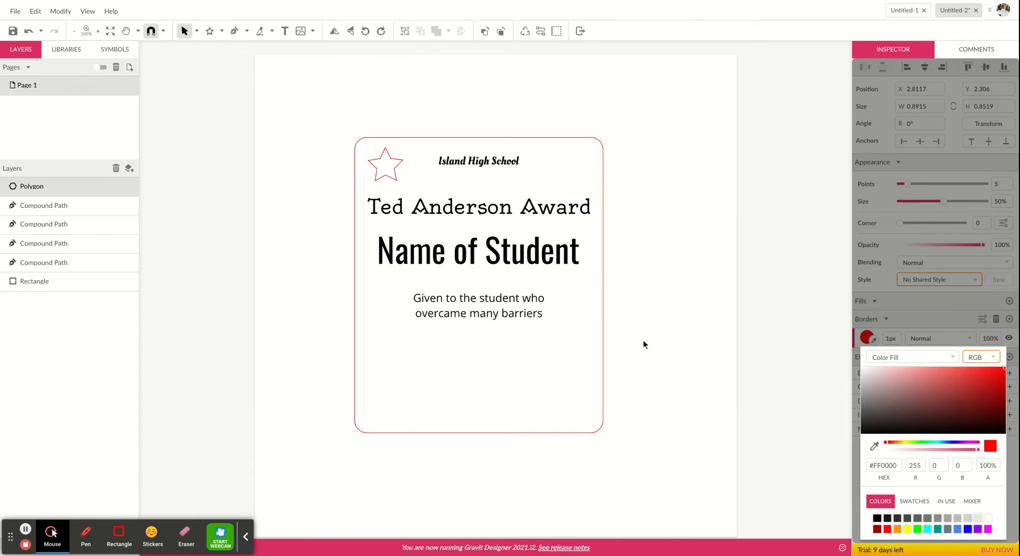
# Duplicate the star at the same height into the plaque's upper-right corner, at about X 7.32 in
pyautogui.click(383, 181)
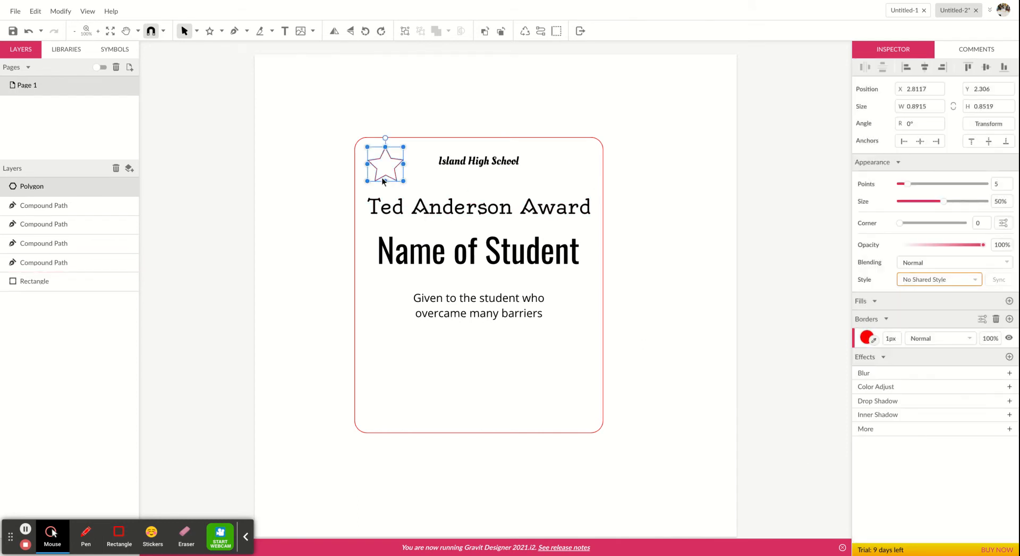
pyautogui.moveTo(383, 181); pyautogui.dragTo(565, 182)
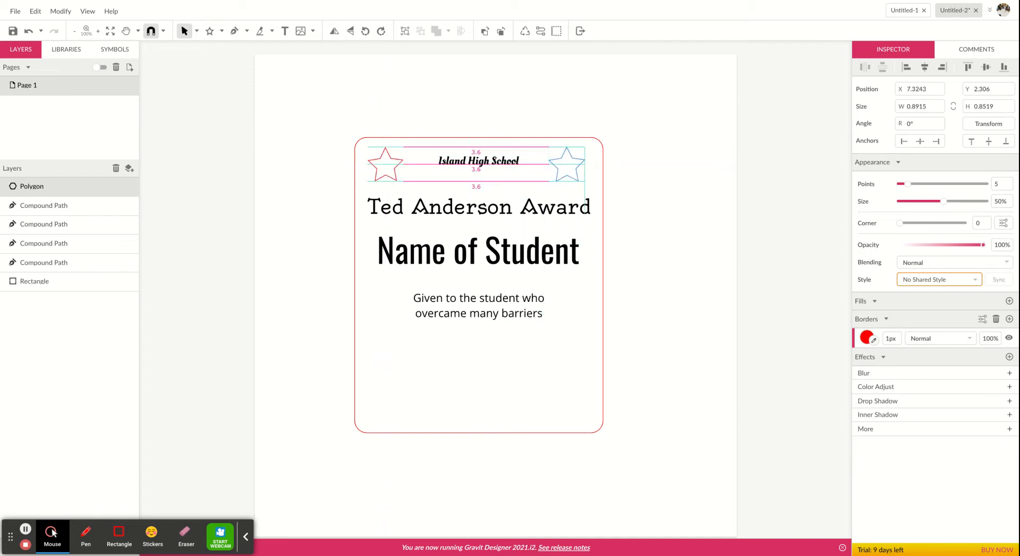
pyautogui.click(674, 288)
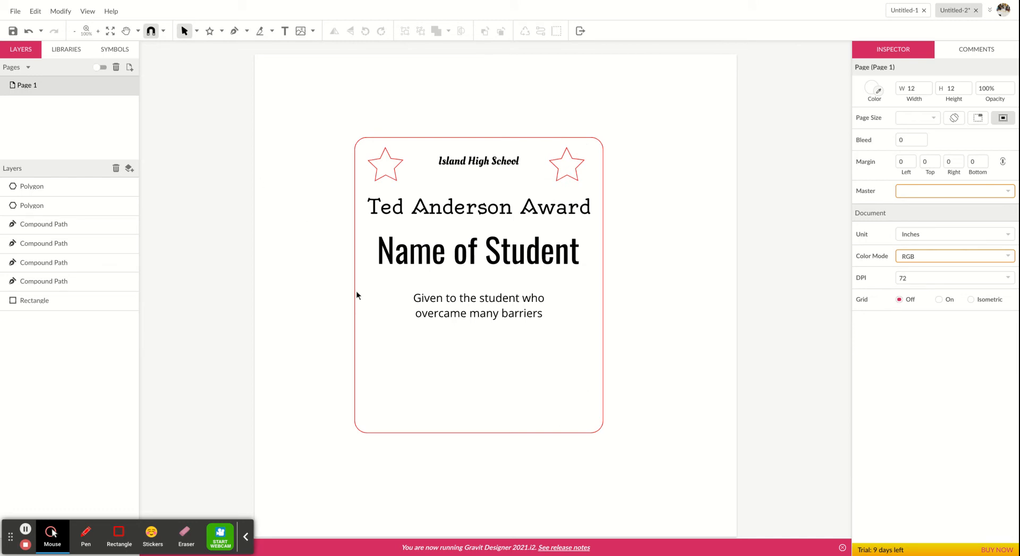
# Draw a thin rectangle about 3 by 0.24 in directly below the plaque's bottom edge, near its middle
pyautogui.click(247, 31)
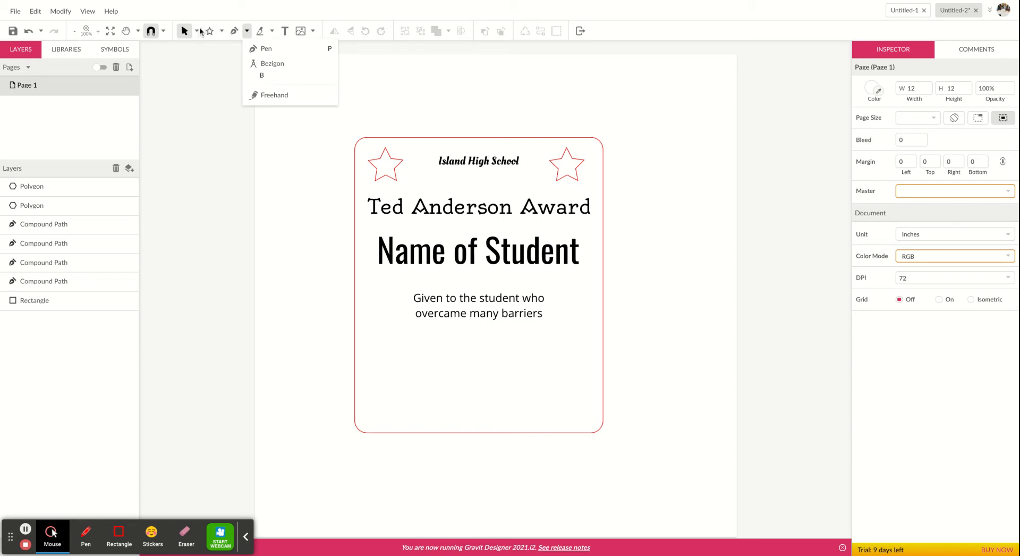
pyautogui.click(222, 31)
pyautogui.click(231, 63)
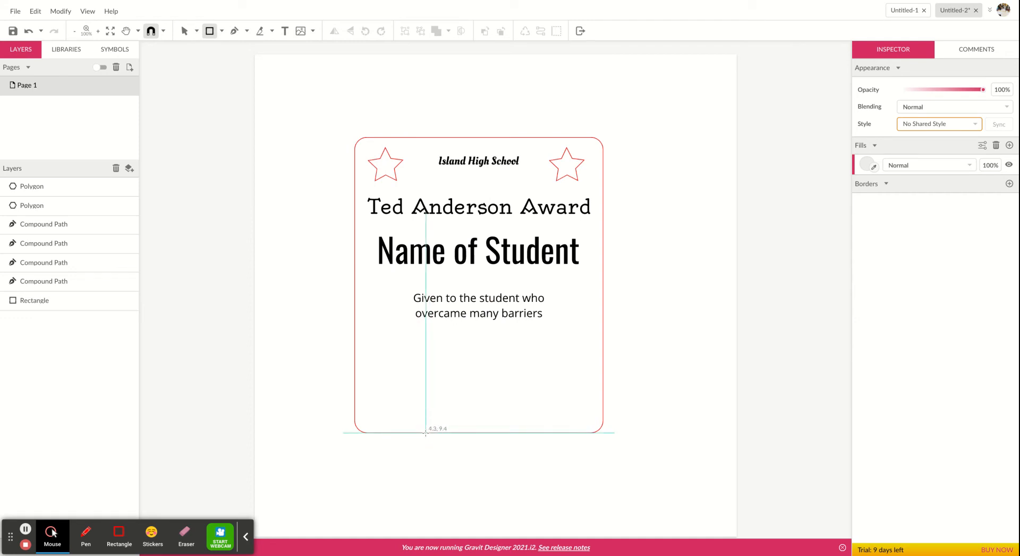
pyautogui.moveTo(426, 432); pyautogui.dragTo(546, 442)
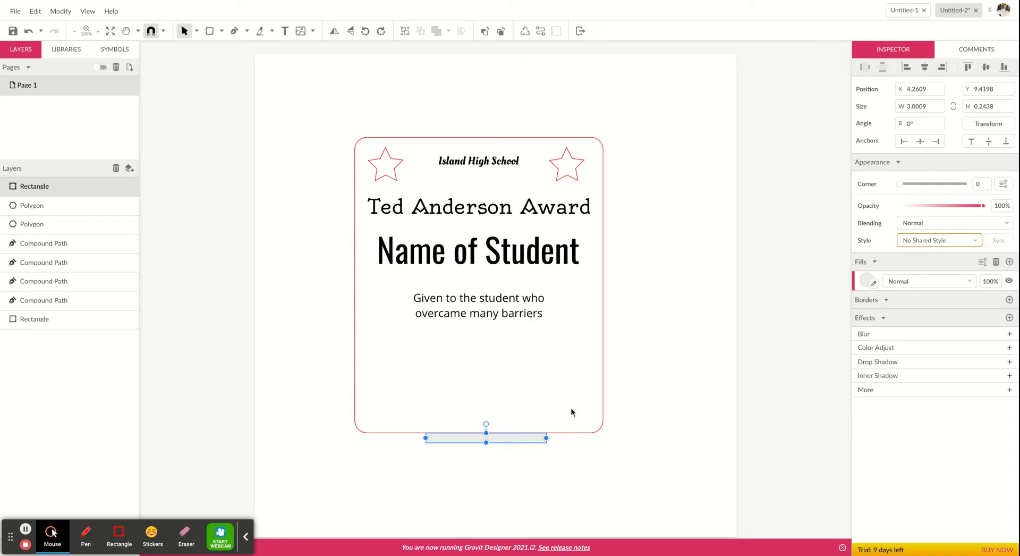
# Set the thin tab rectangle's size to 3 in wide and 0.116 in high
pyautogui.click(918, 106)
pyautogui.write('3')
pyautogui.click(991, 106)
pyautogui.write('.116')
pyautogui.press('Return')
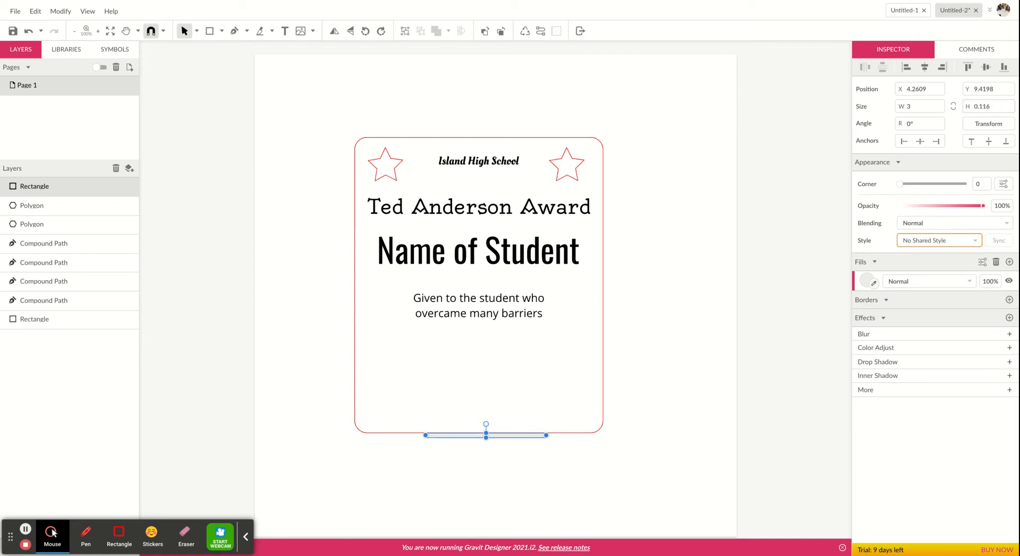
# Center the tab rectangle horizontally with the plaque outline and merge the two into one compound shape
pyautogui.moveTo(586, 466); pyautogui.dragTo(386, 421)
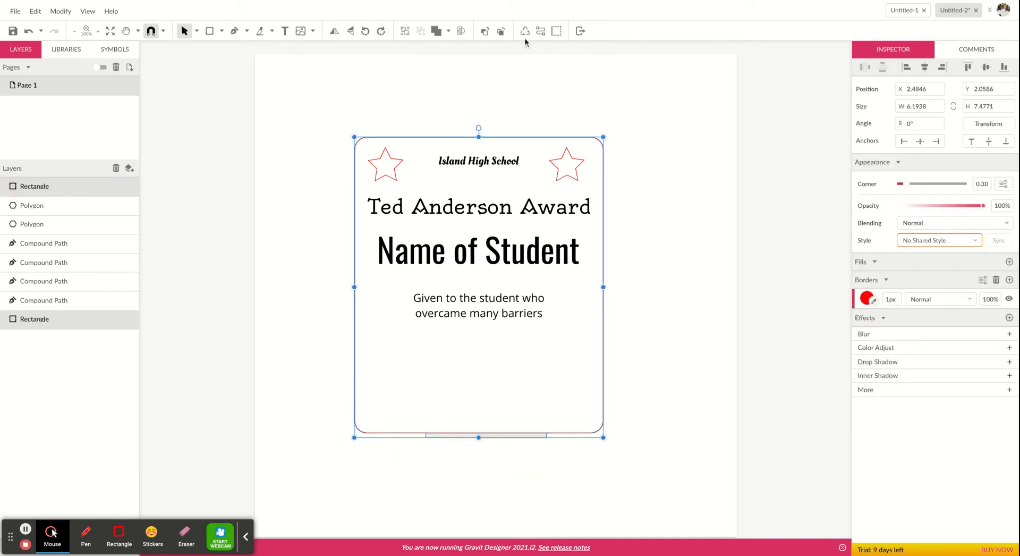
pyautogui.click(437, 31)
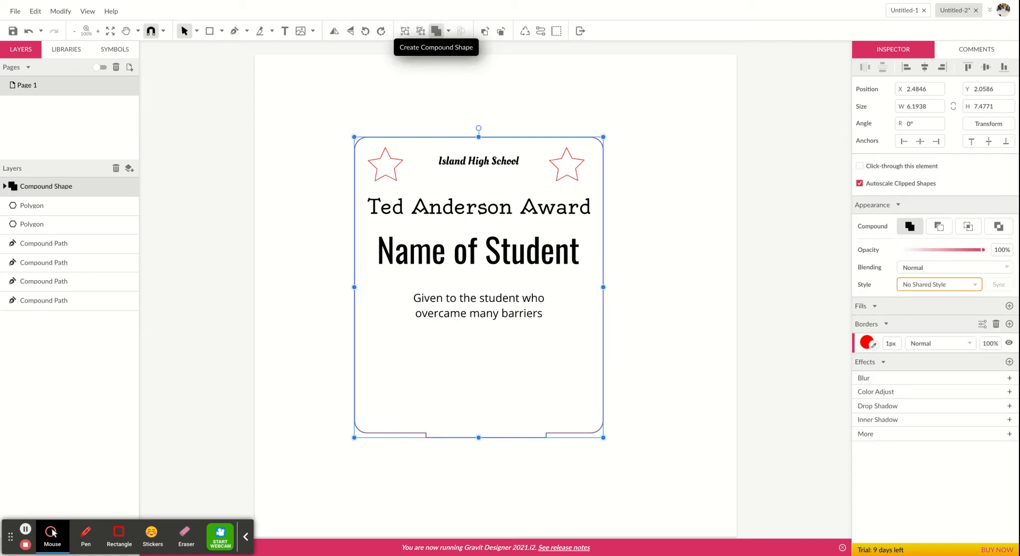
pyautogui.hotkey('ctrl', 'z')
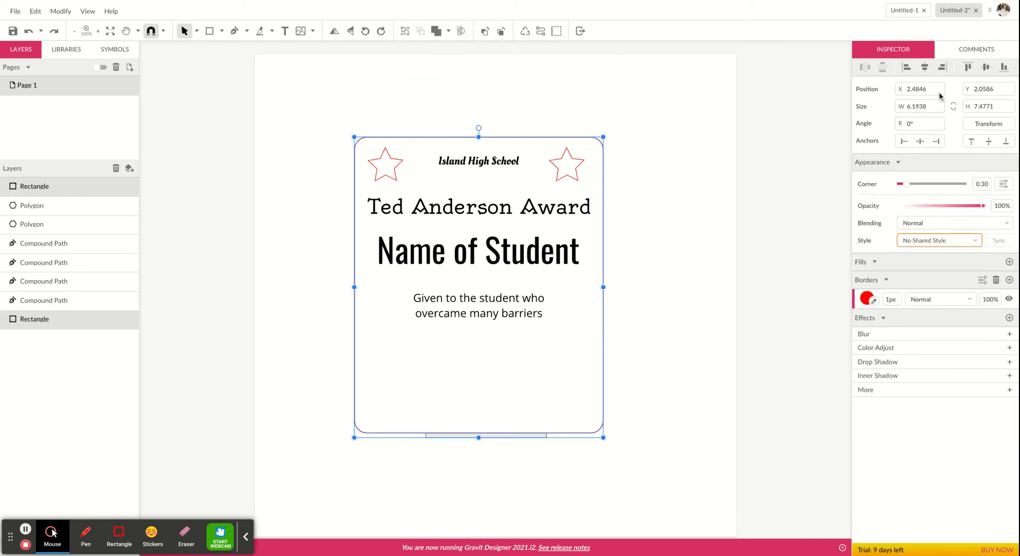
pyautogui.click(926, 67)
pyautogui.click(437, 33)
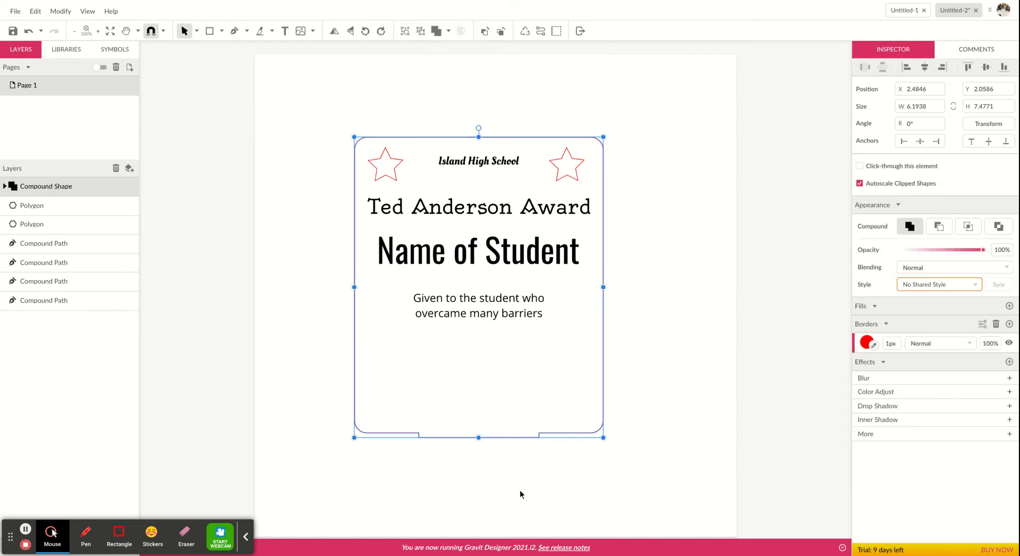
pyautogui.click(569, 486)
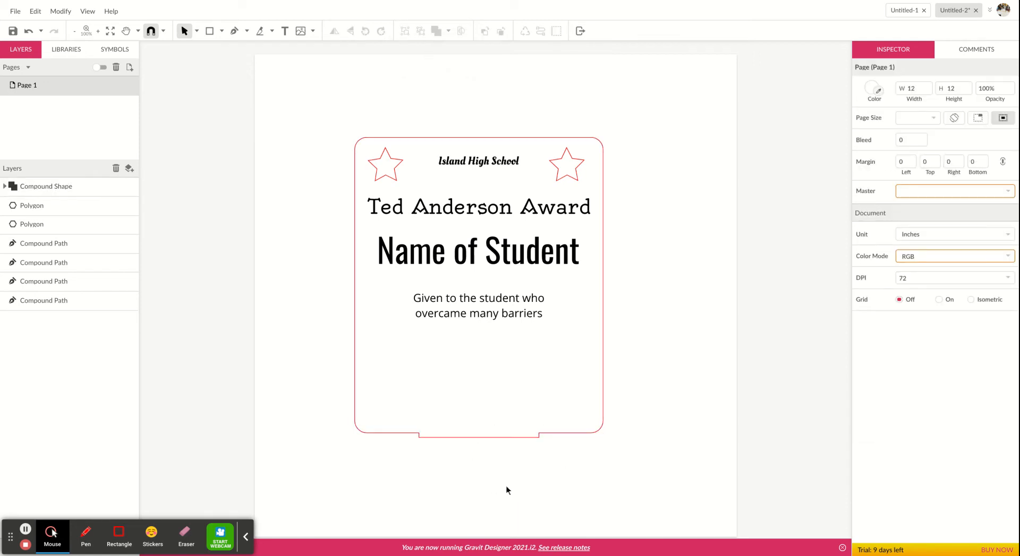
# Draw a base rectangle about 7.6 by 1.5 in below the plaque, roughly centered under it
pyautogui.click(210, 33)
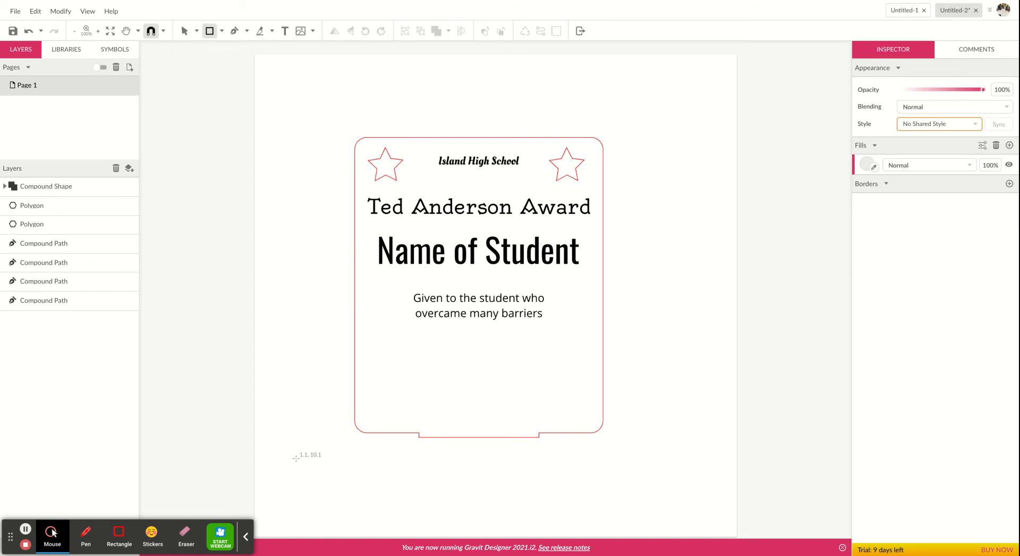
pyautogui.moveTo(318, 456)
pyautogui.mouseDown()
pyautogui.moveTo(633, 519)
pyautogui.moveTo(623, 516)
pyautogui.mouseUp()
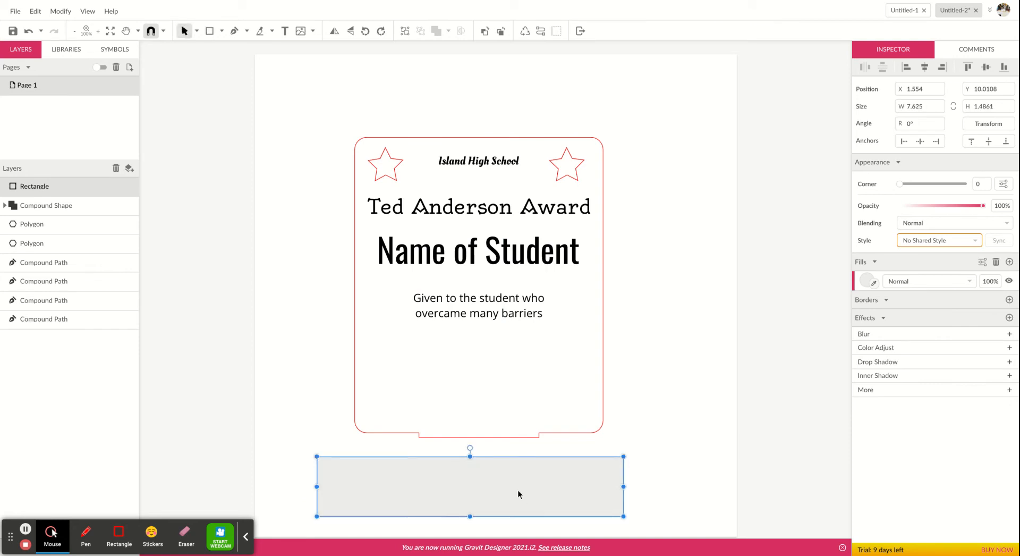
pyautogui.moveTo(518, 491); pyautogui.dragTo(531, 491)
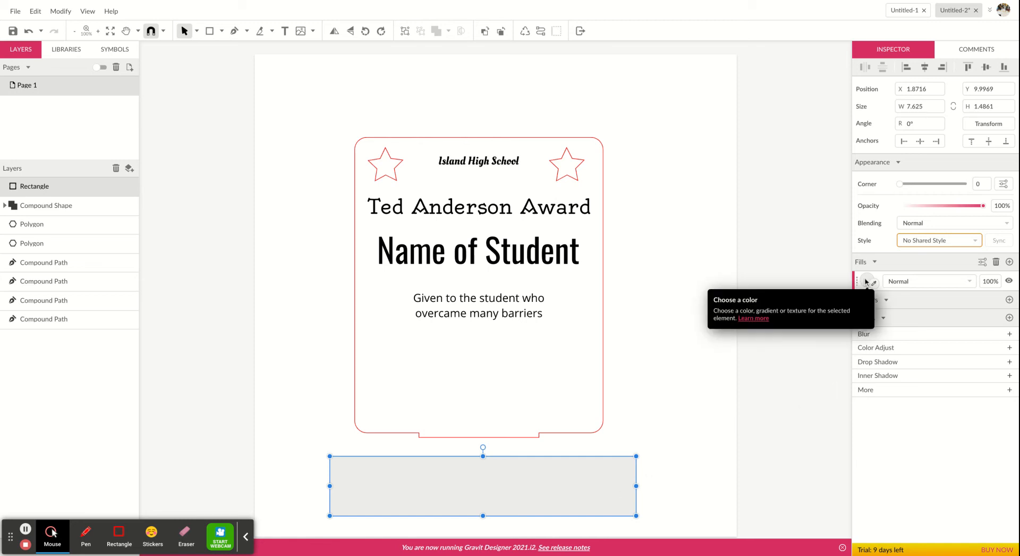
# Remove the base rectangle's fill and give it a red border
pyautogui.click(997, 263)
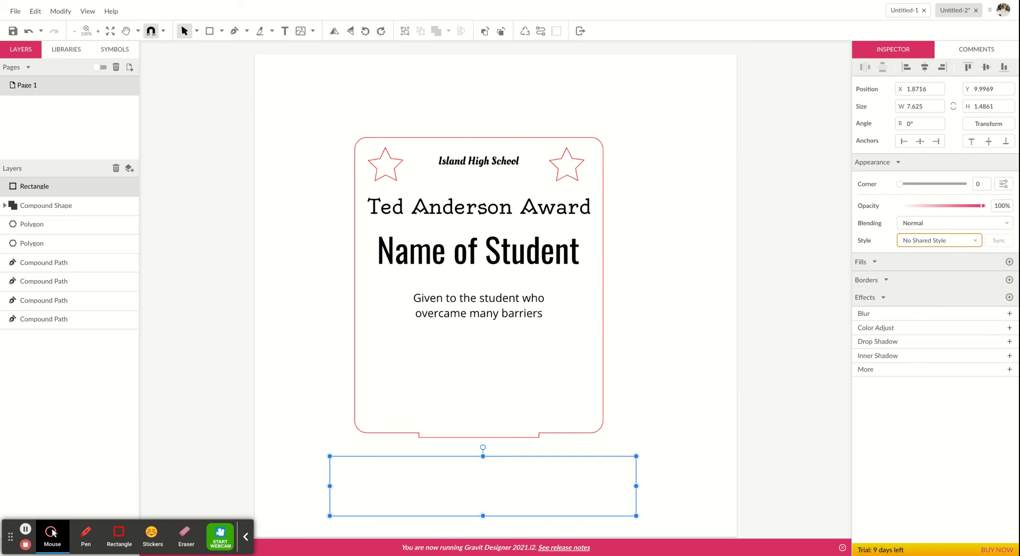
pyautogui.click(1009, 280)
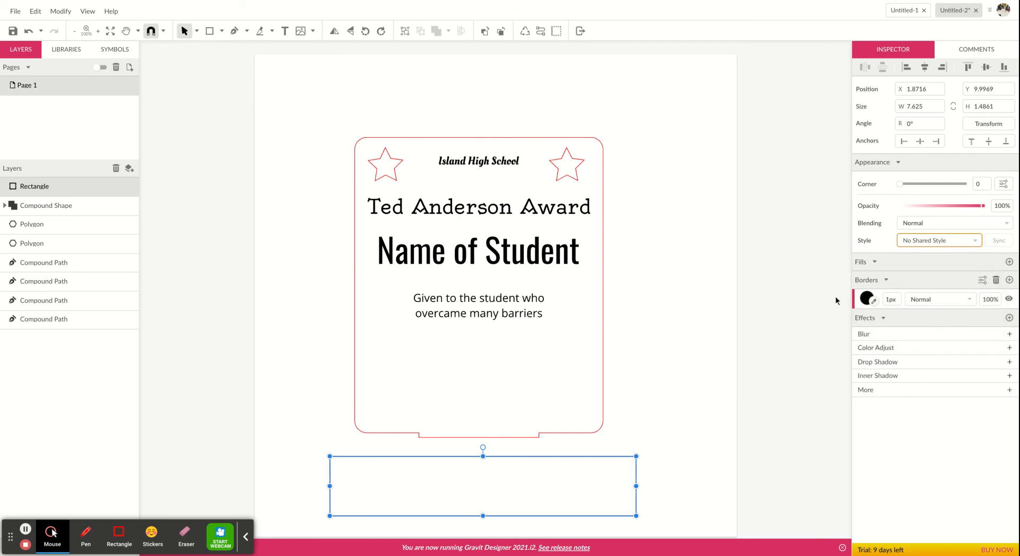
pyautogui.click(867, 299)
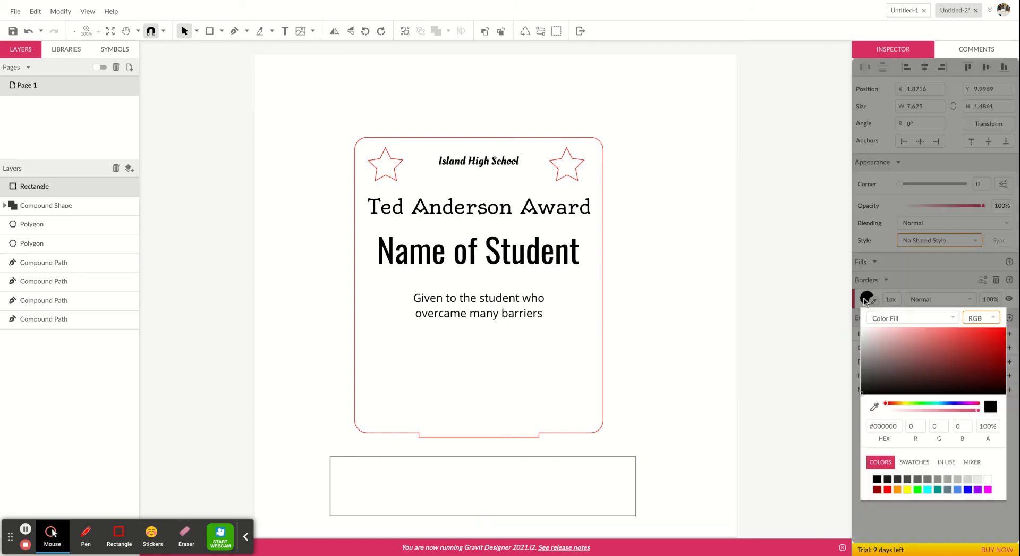
pyautogui.click(888, 490)
pyautogui.click(636, 484)
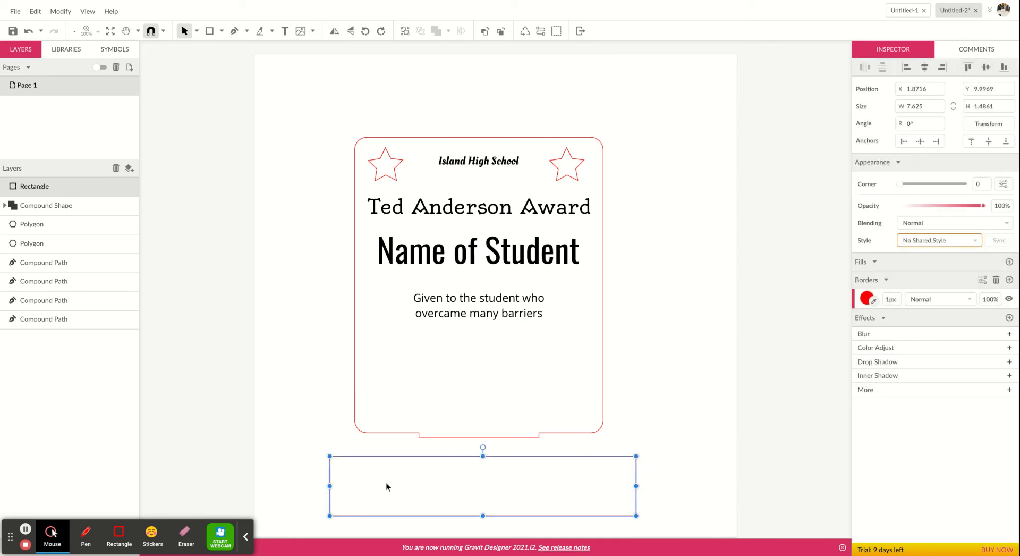
# Round the corners of the base rectangle slightly
pyautogui.scroll(-1, 387, 484)
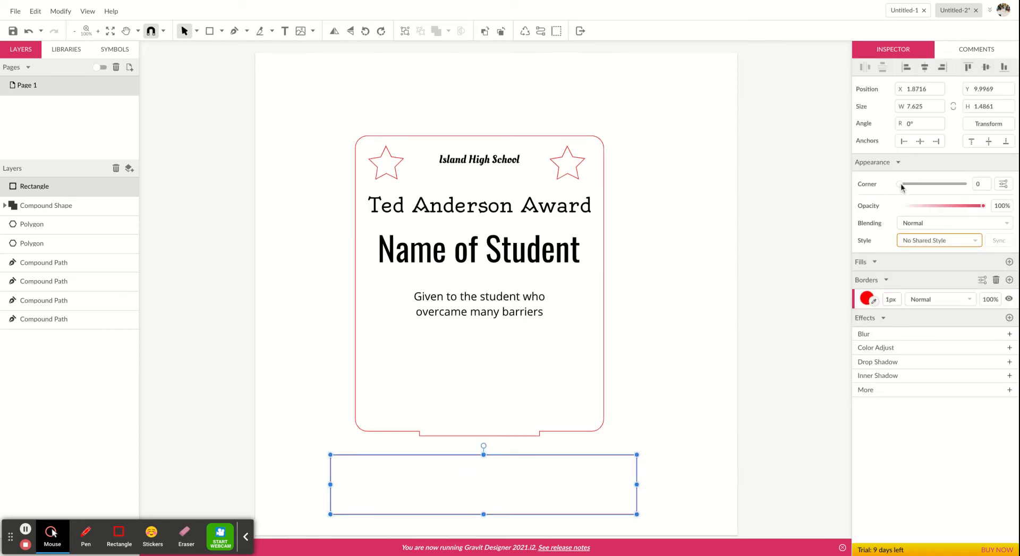
pyautogui.moveTo(900, 186); pyautogui.dragTo(914, 184)
pyautogui.click(678, 469)
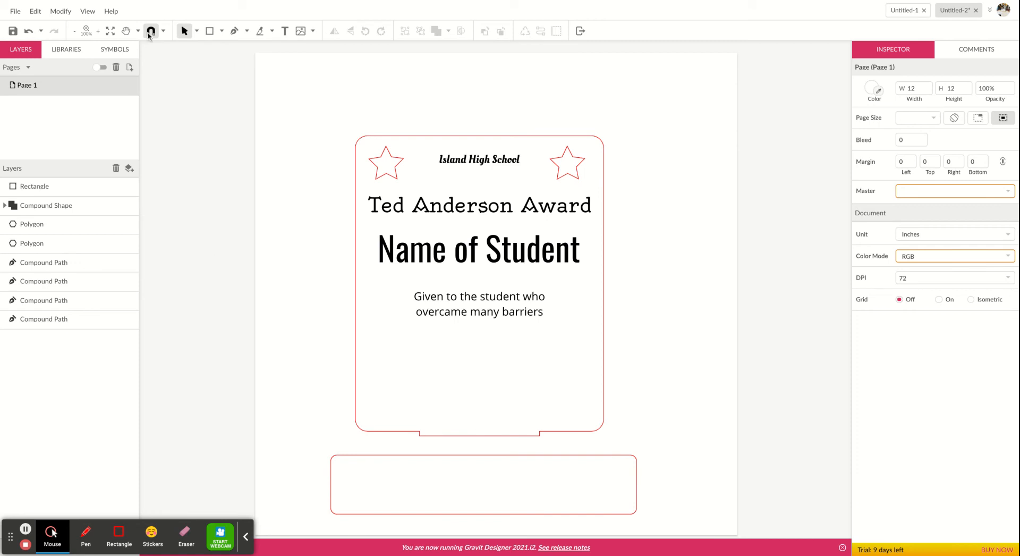
# Draw a slot rectangle inside the base and set its size to 3 in wide by 0.116 in high
pyautogui.click(209, 31)
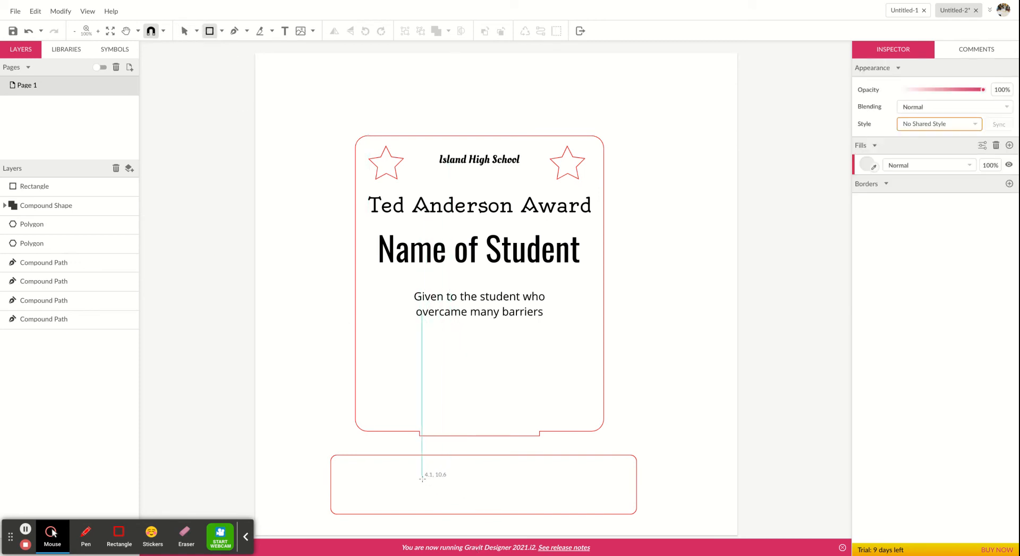
pyautogui.moveTo(420, 479); pyautogui.dragTo(550, 491)
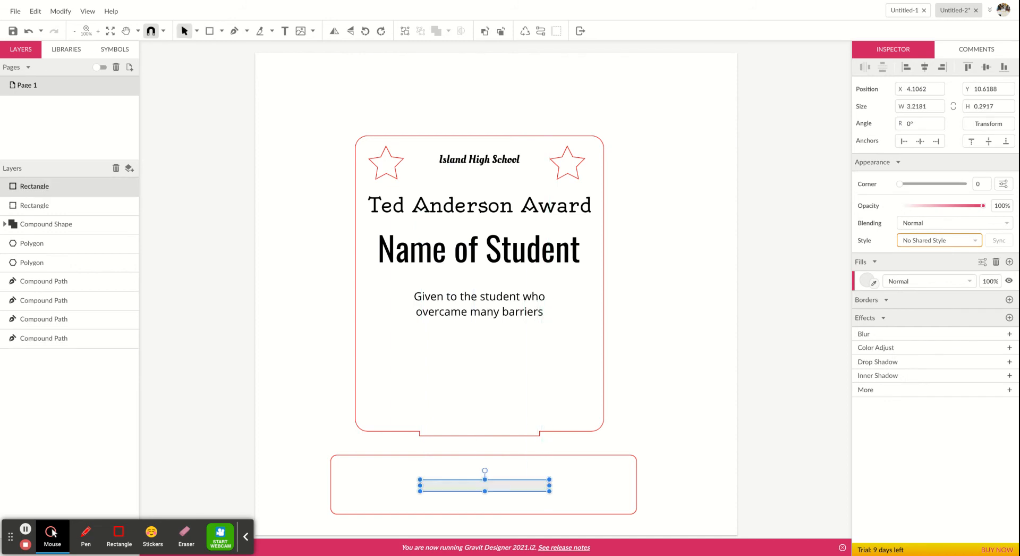
pyautogui.click(918, 107)
pyautogui.write('3')
pyautogui.press('Tab')
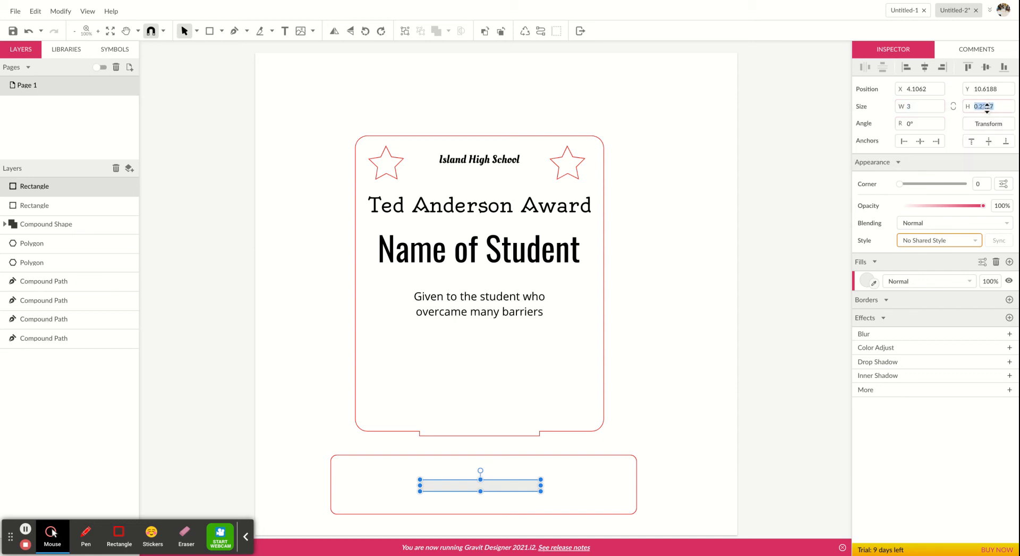
pyautogui.write('.116')
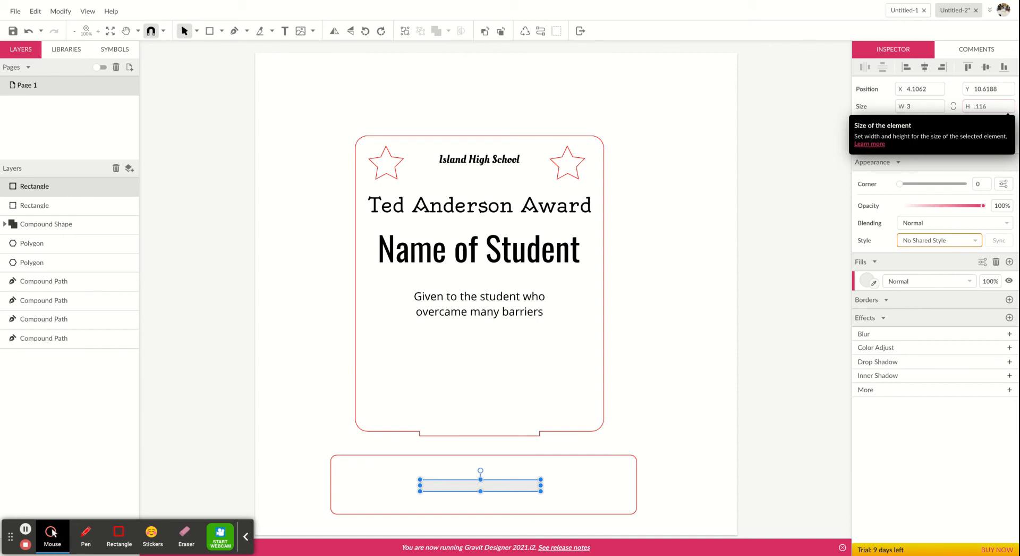
pyautogui.press('Return')
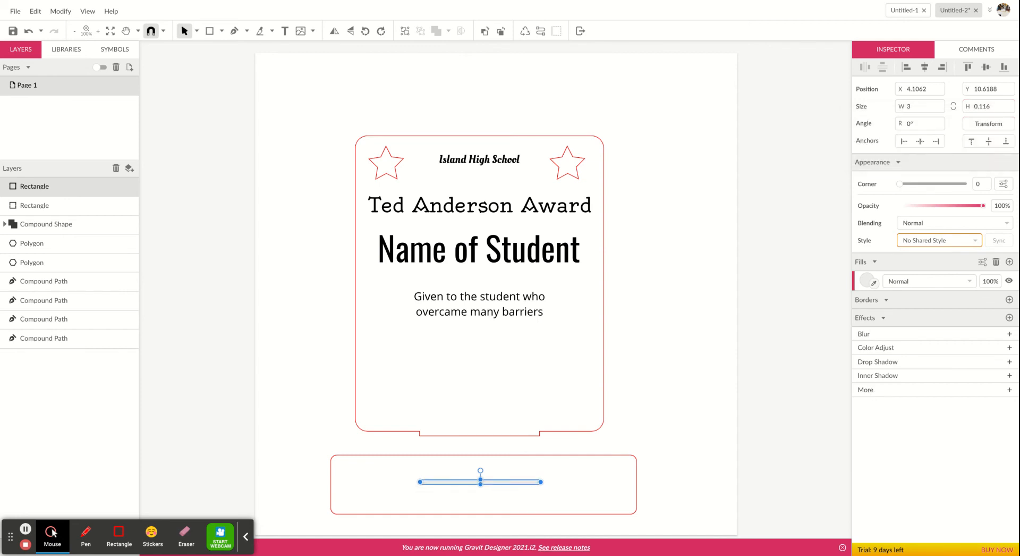
pyautogui.click(699, 476)
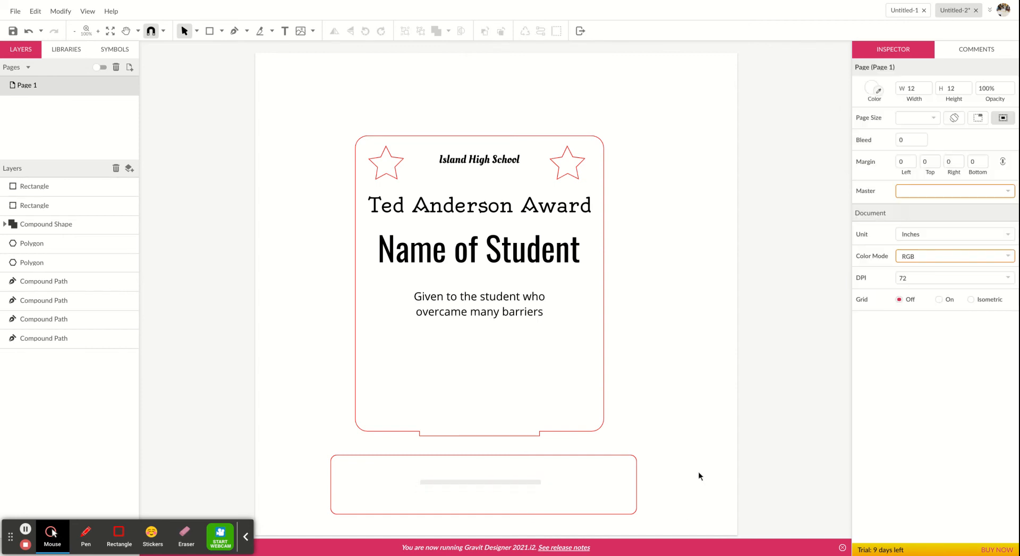
# Center the slot rectangle horizontally and vertically within the base rectangle
pyautogui.click(528, 482)
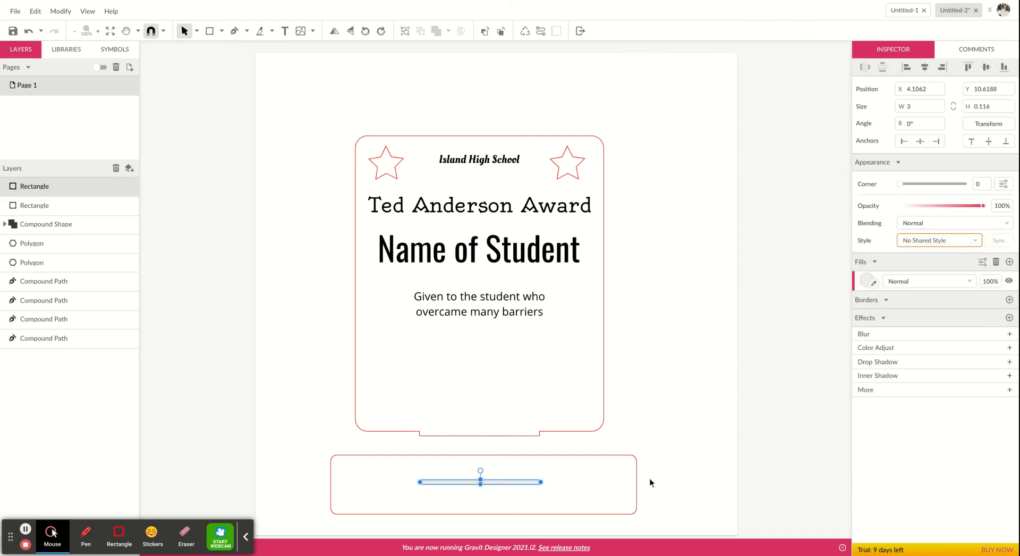
pyautogui.click(667, 449)
pyautogui.moveTo(667, 445); pyautogui.dragTo(314, 497)
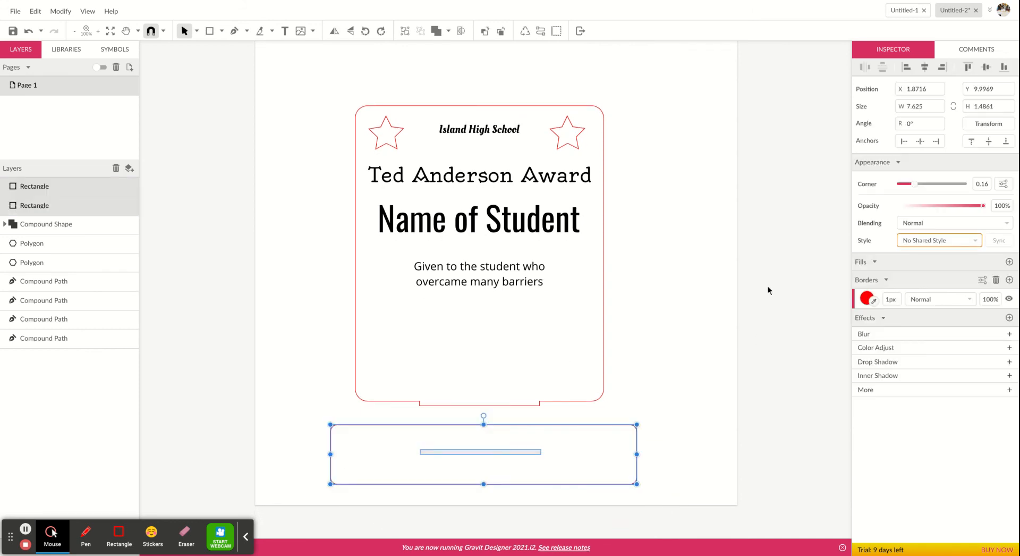
pyautogui.click(925, 70)
pyautogui.click(986, 68)
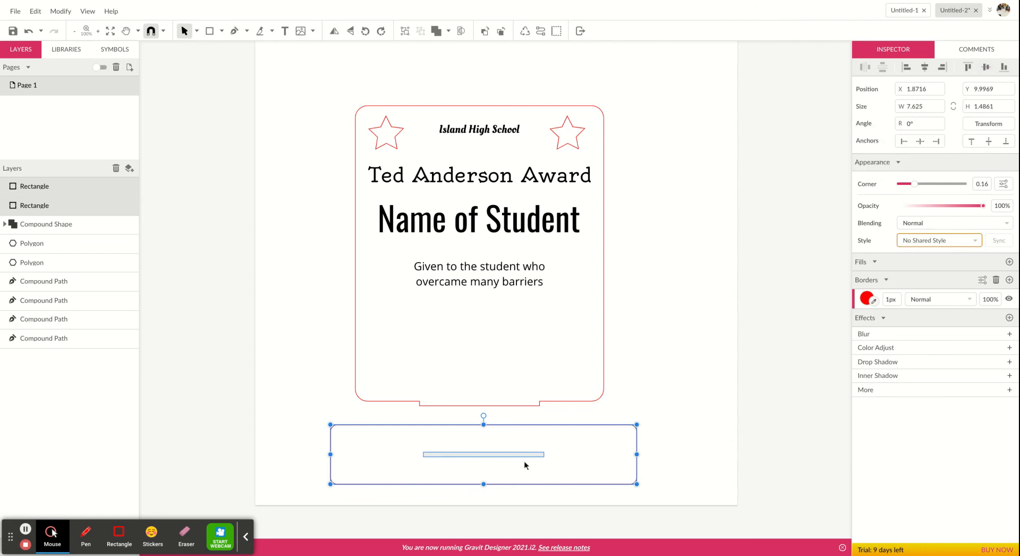
pyautogui.click(659, 498)
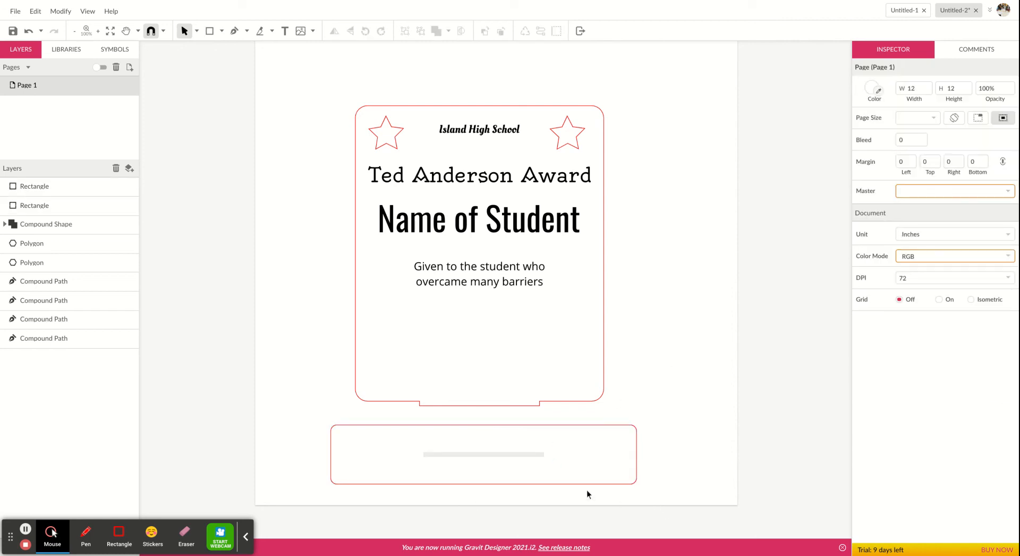
# Remove the slot rectangle's fill and give it a red border
pyautogui.click(518, 455)
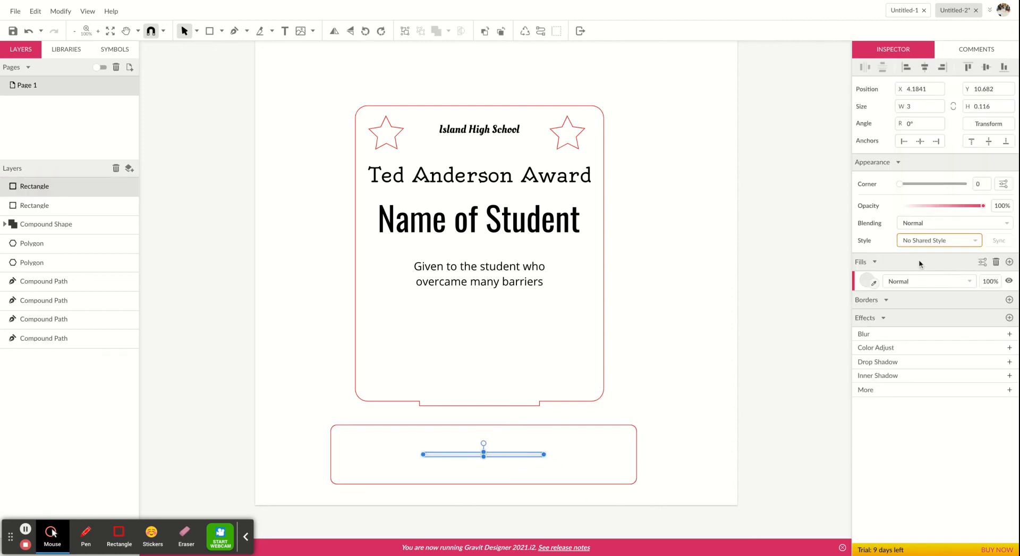
pyautogui.click(997, 263)
pyautogui.click(1010, 280)
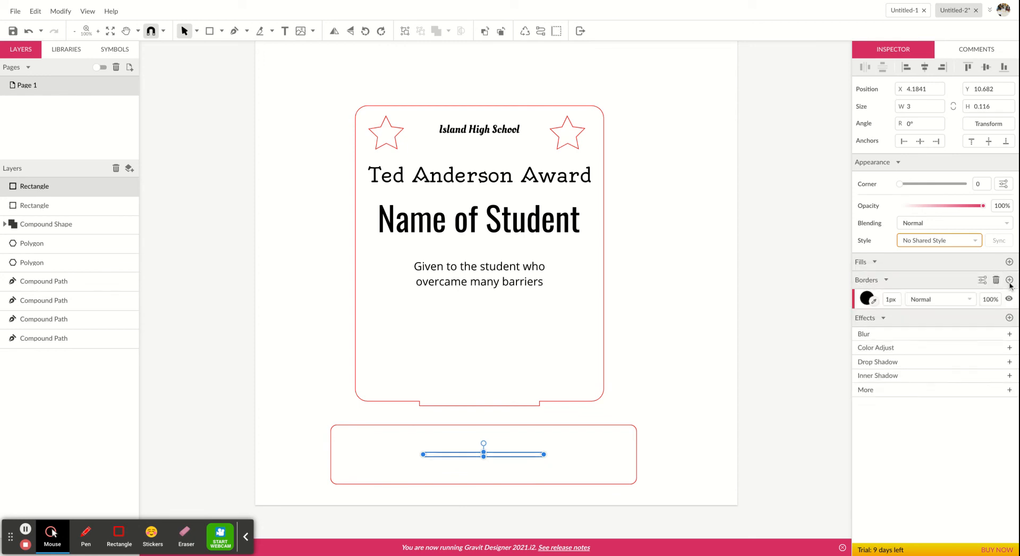
pyautogui.click(867, 298)
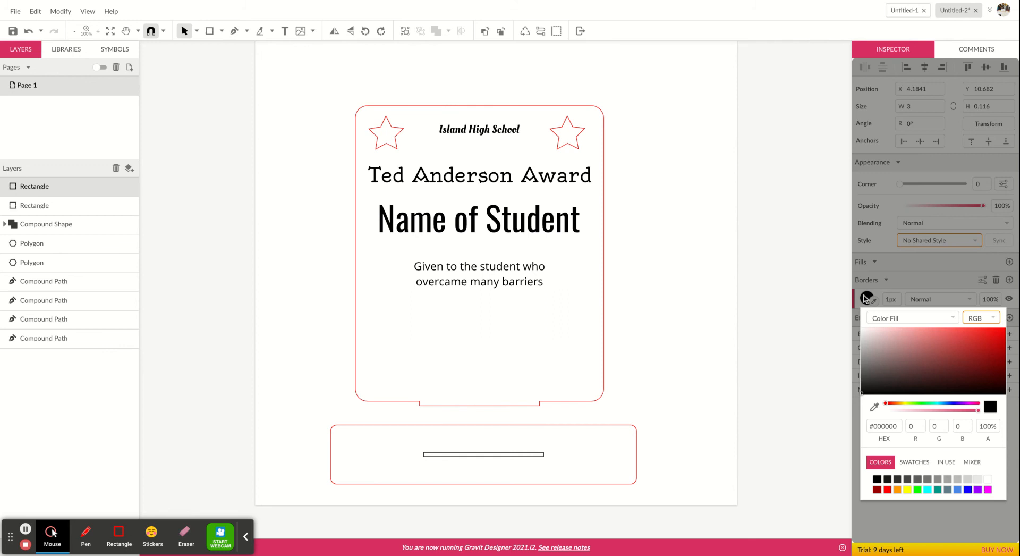
pyautogui.click(887, 489)
pyautogui.click(676, 468)
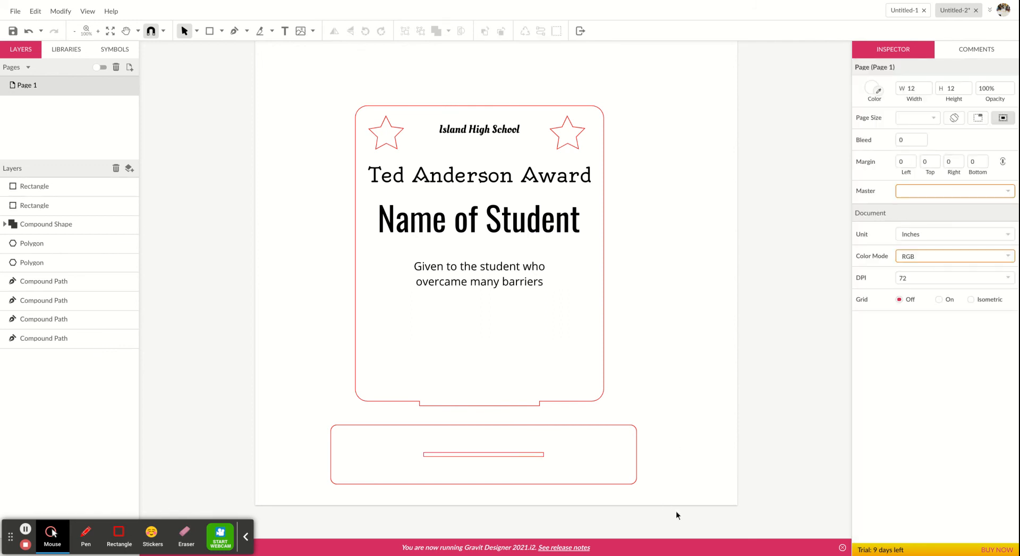
# Export the finished plaque and base design as a PDF document at 72 dpi
pyautogui.click(15, 11)
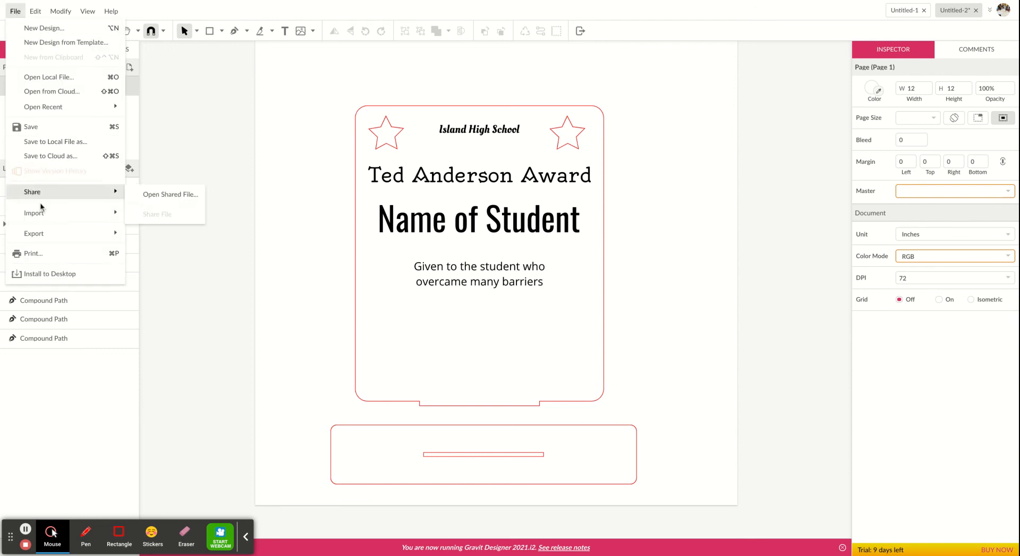
pyautogui.moveTo(38, 236)
pyautogui.moveTo(165, 314)
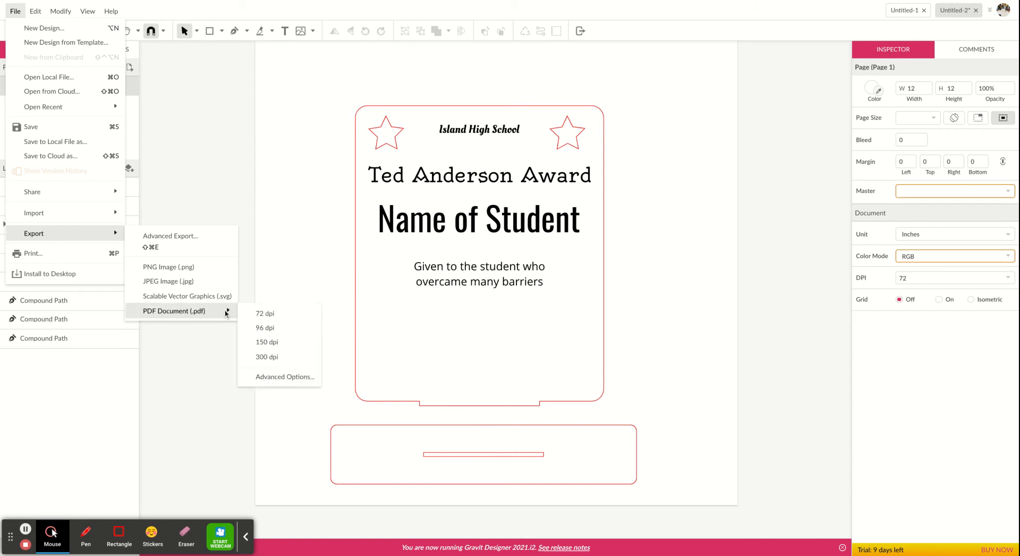
pyautogui.click(262, 313)
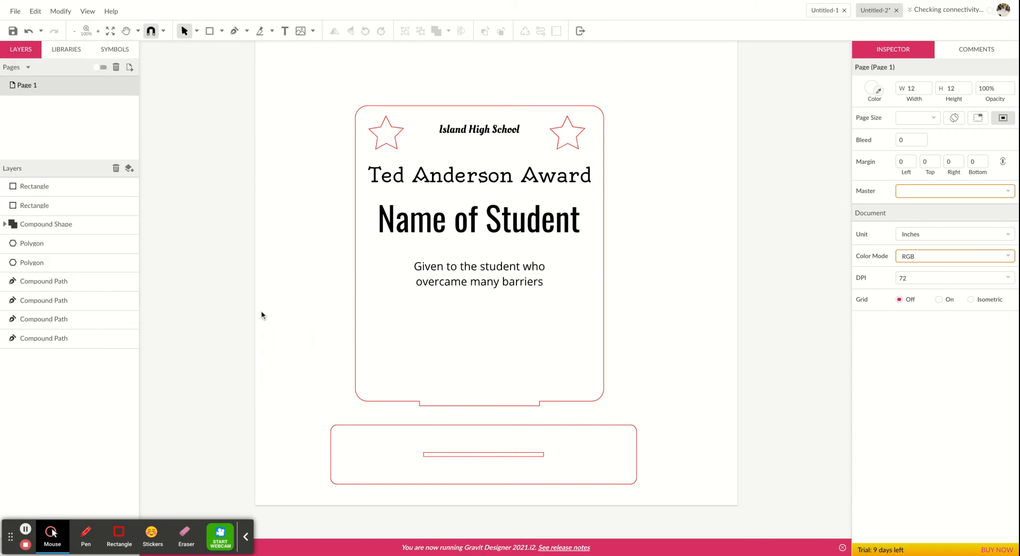